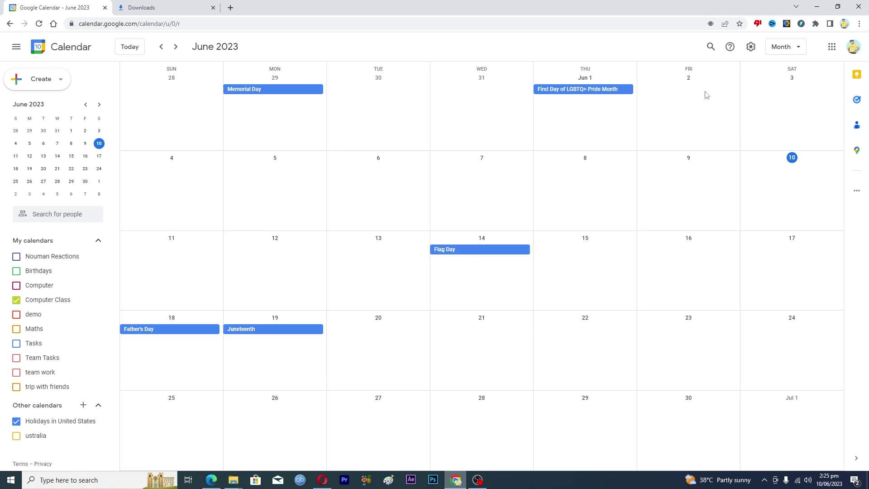
# Reach the Import & export page from the gear menu's Settings entry.
pyautogui.click(752, 50)
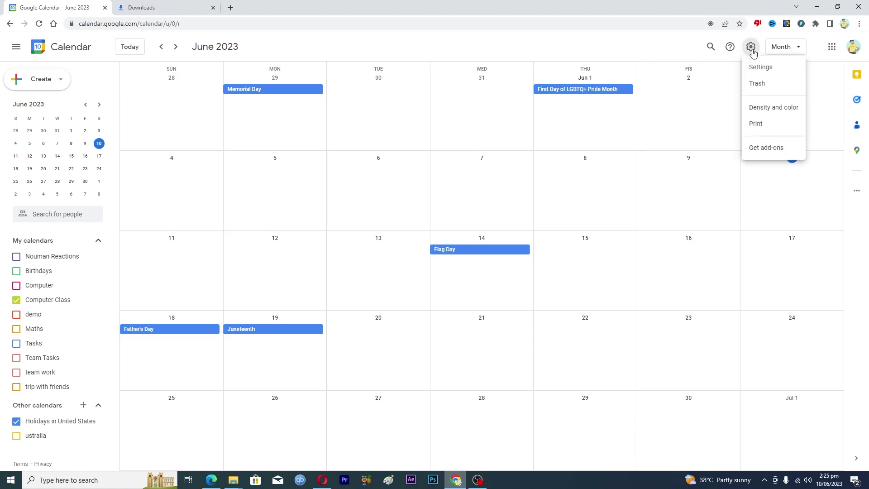
pyautogui.click(760, 69)
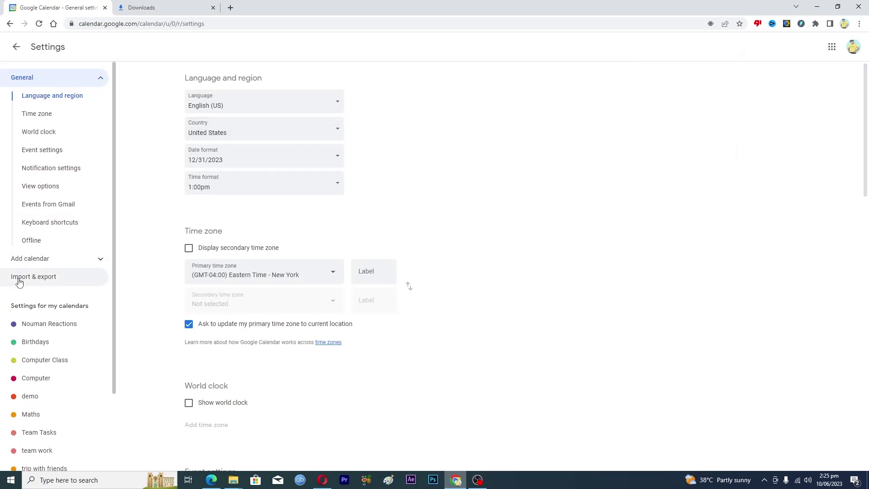
pyautogui.click(34, 280)
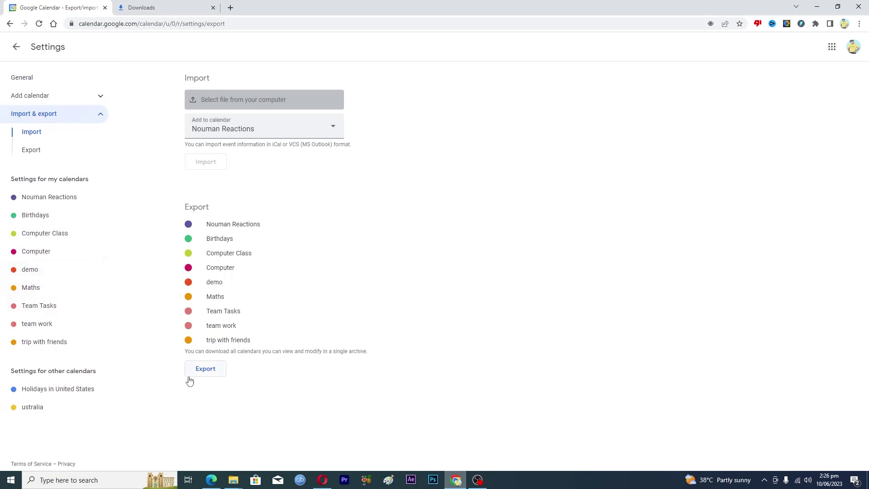
# Export all calendars as one zip archive and go back to the June 2023 month view.
pyautogui.click(210, 371)
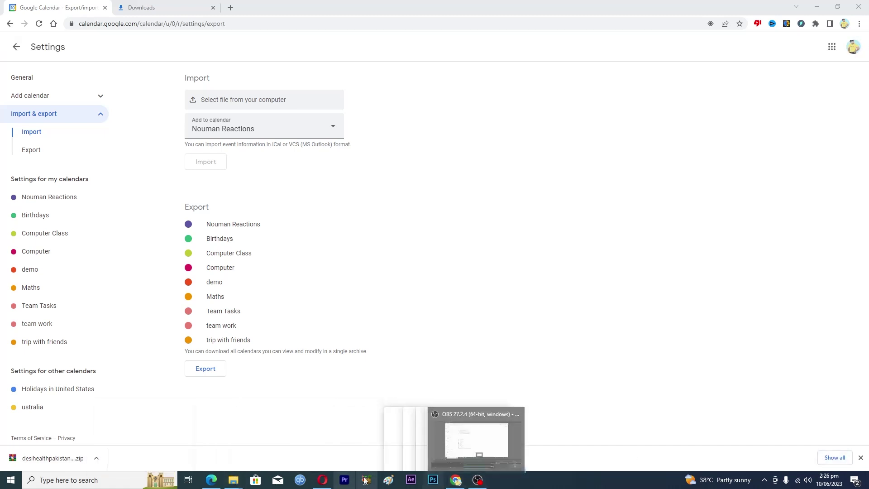
pyautogui.click(17, 48)
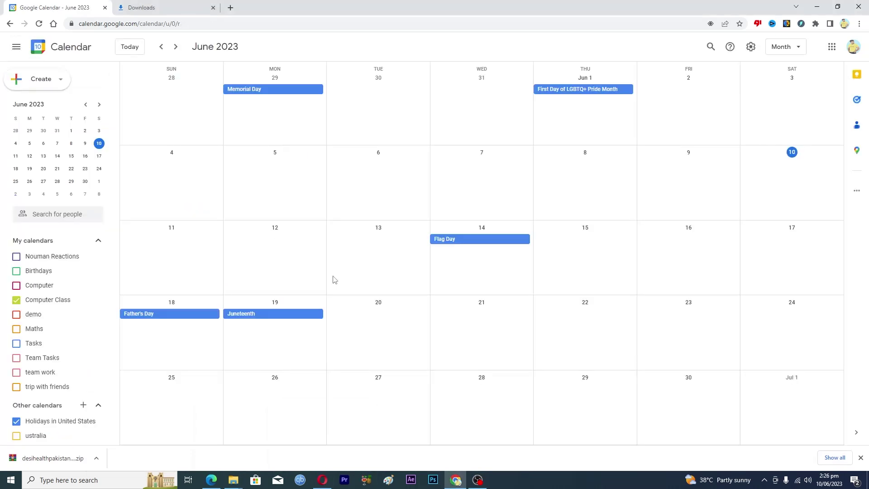
# In the Opera account, reach Import & export settings and check the Add to calendar dropdown.
pyautogui.click(322, 479)
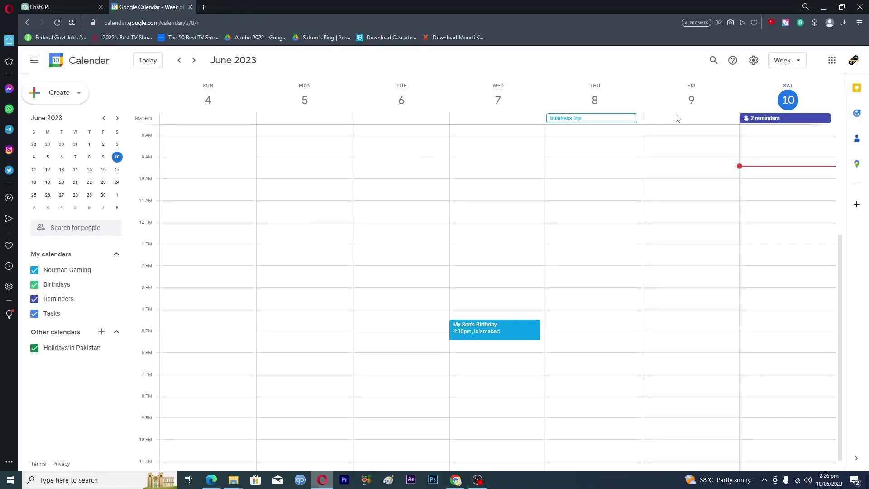
pyautogui.click(754, 64)
pyautogui.click(762, 81)
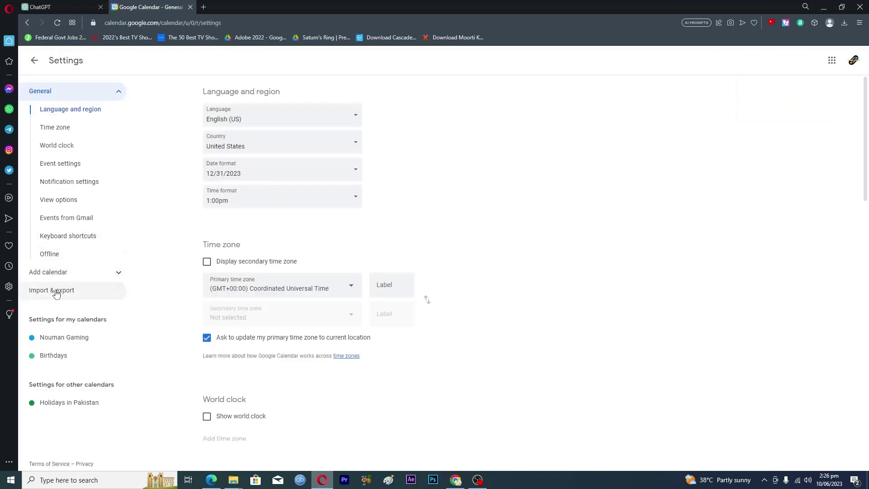
pyautogui.click(56, 292)
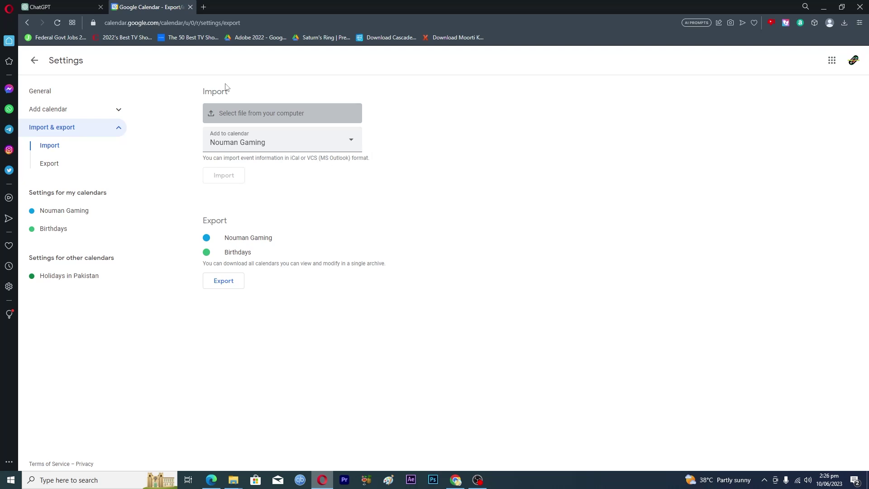
pyautogui.click(238, 142)
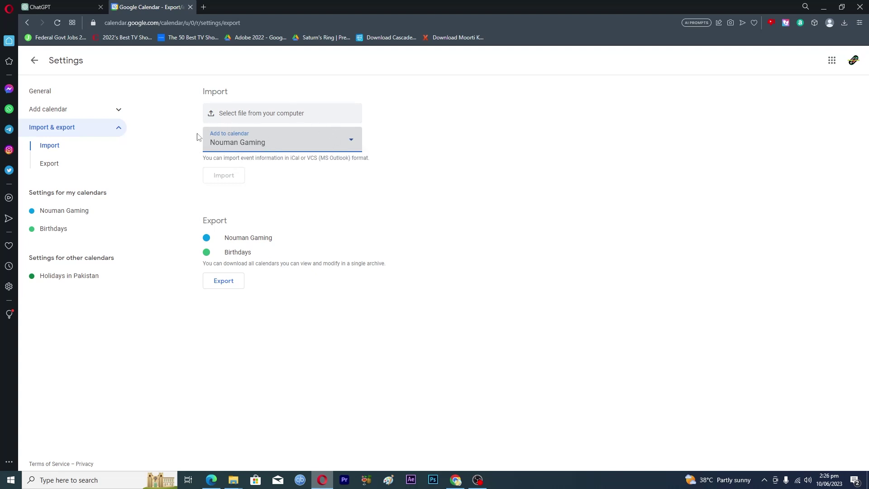
# Browse to the extracted ical folder in Downloads and select the Computer Class .ics file.
pyautogui.click(234, 115)
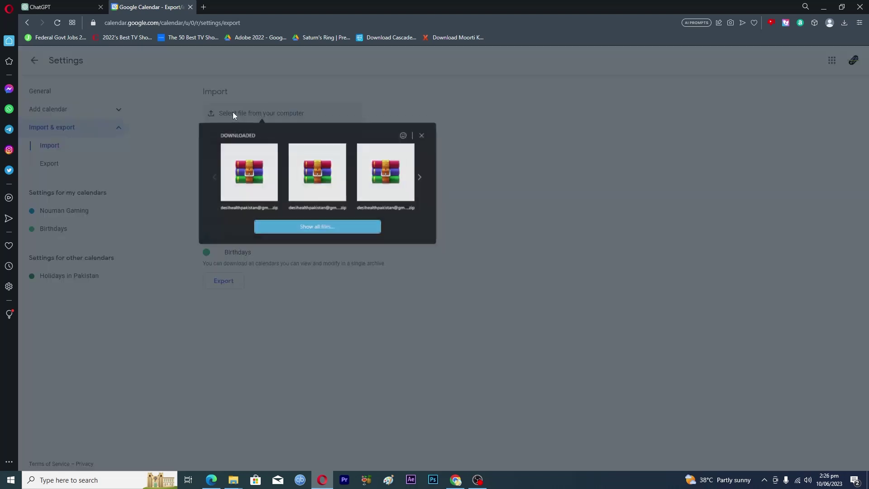
pyautogui.click(306, 227)
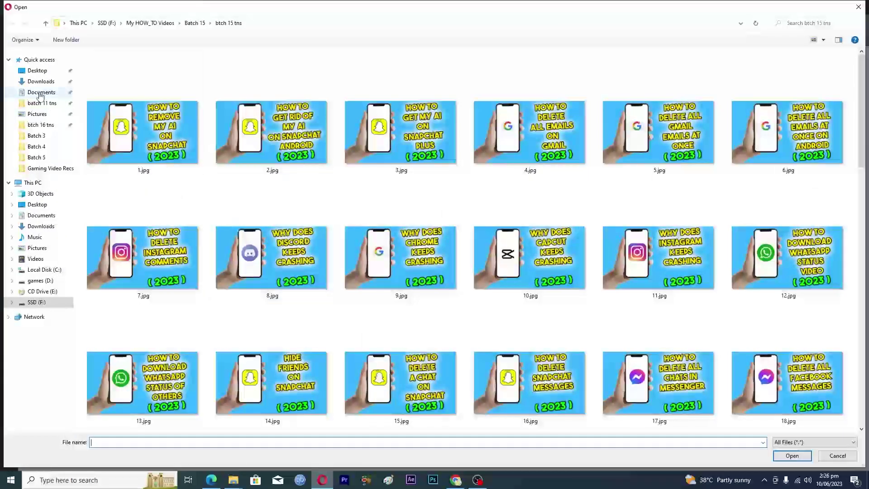
pyautogui.click(40, 83)
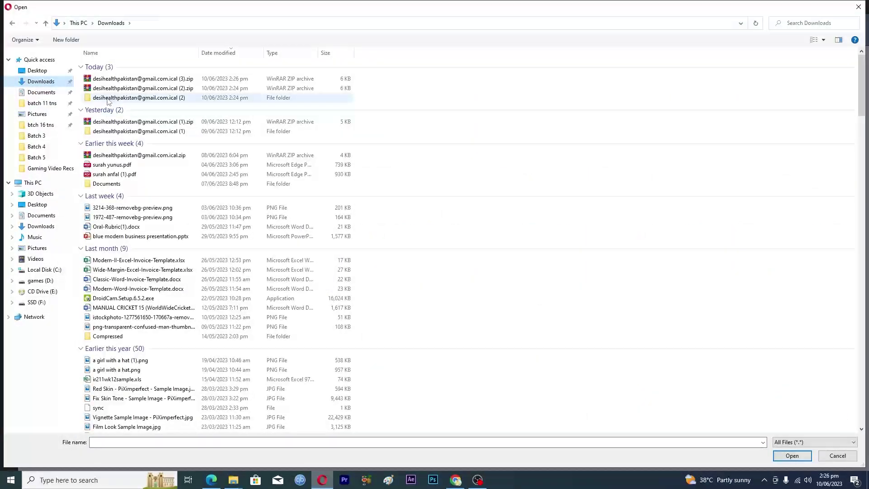
pyautogui.moveTo(138, 99)
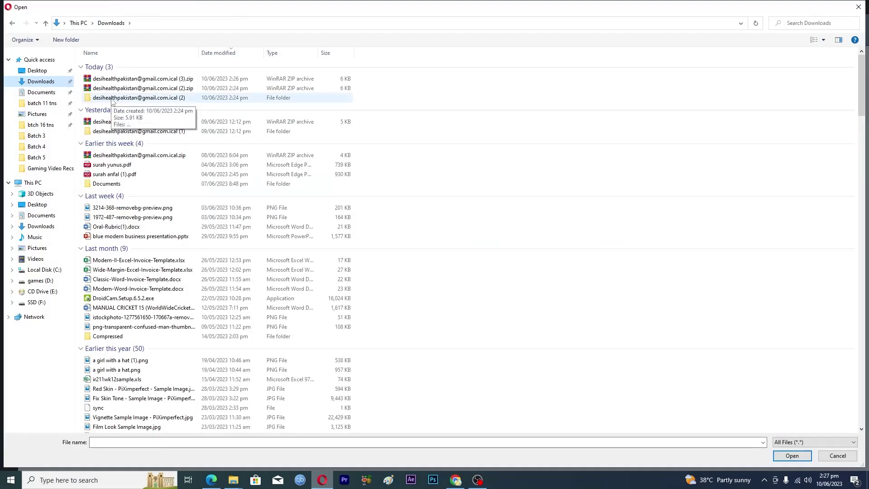
pyautogui.doubleClick(112, 100)
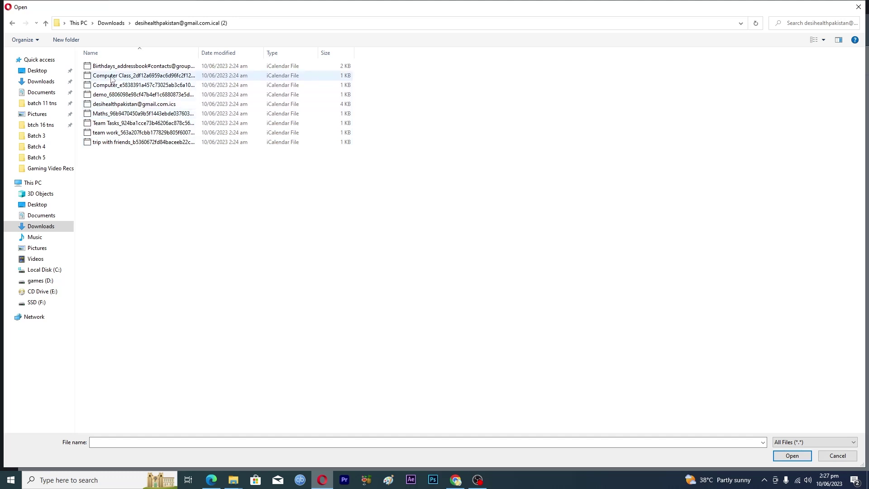
pyautogui.click(139, 76)
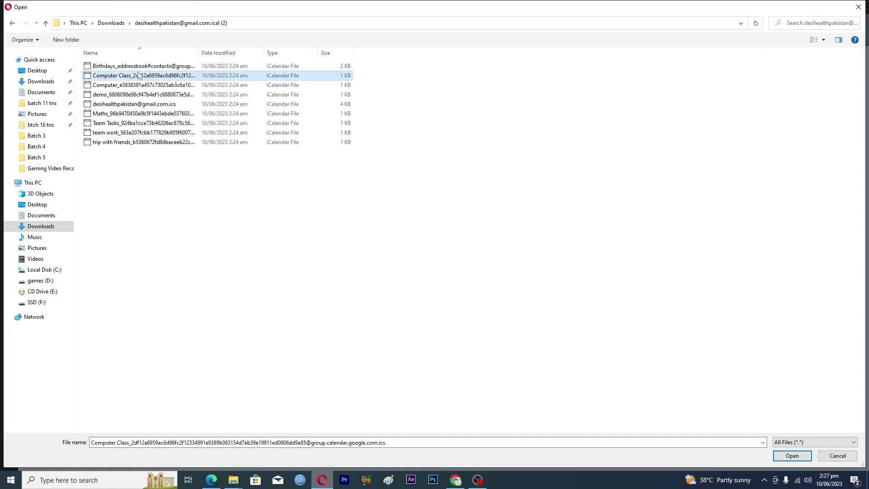
# Import Computer Class .ics into the gaming calendar and acknowledge the 0 of 0 events result.
pyautogui.click(800, 456)
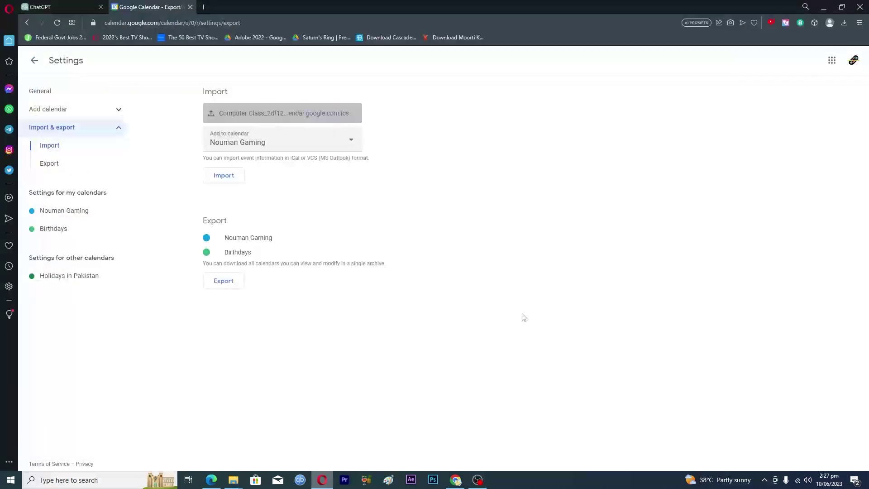
pyautogui.click(225, 176)
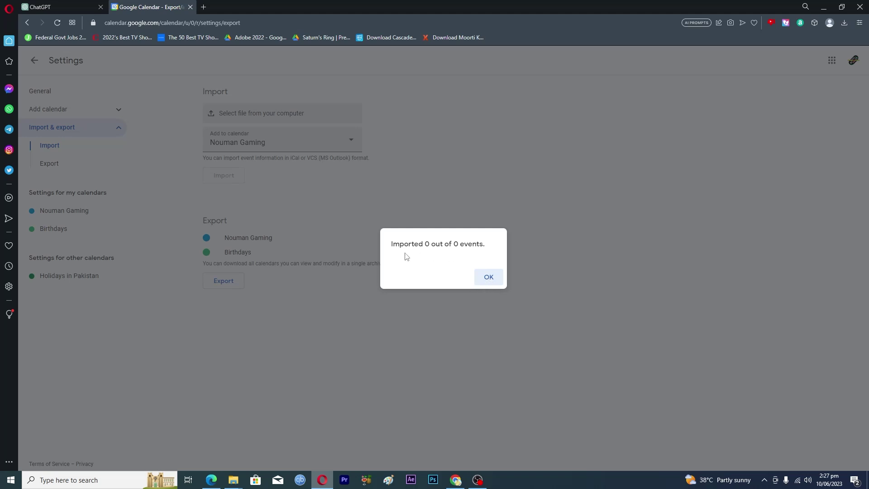
pyautogui.click(488, 282)
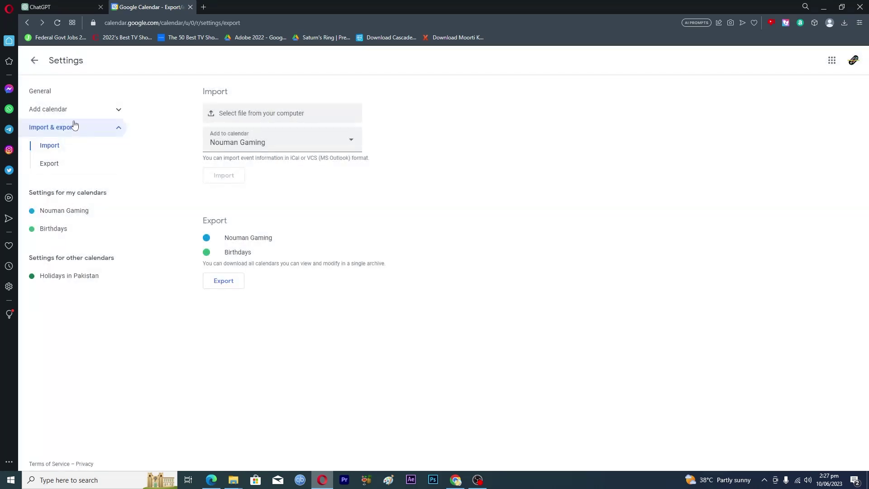
# Back out of settings to the June 2023 week view with its events and reminders.
pyautogui.click(34, 65)
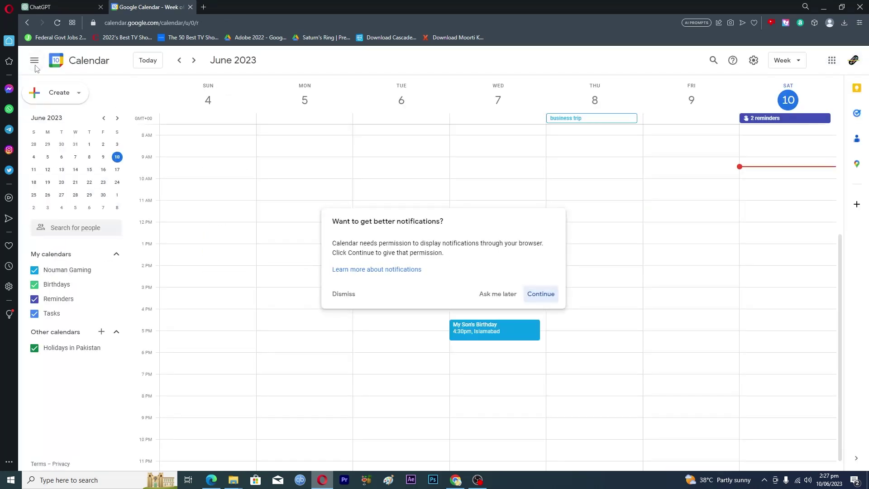